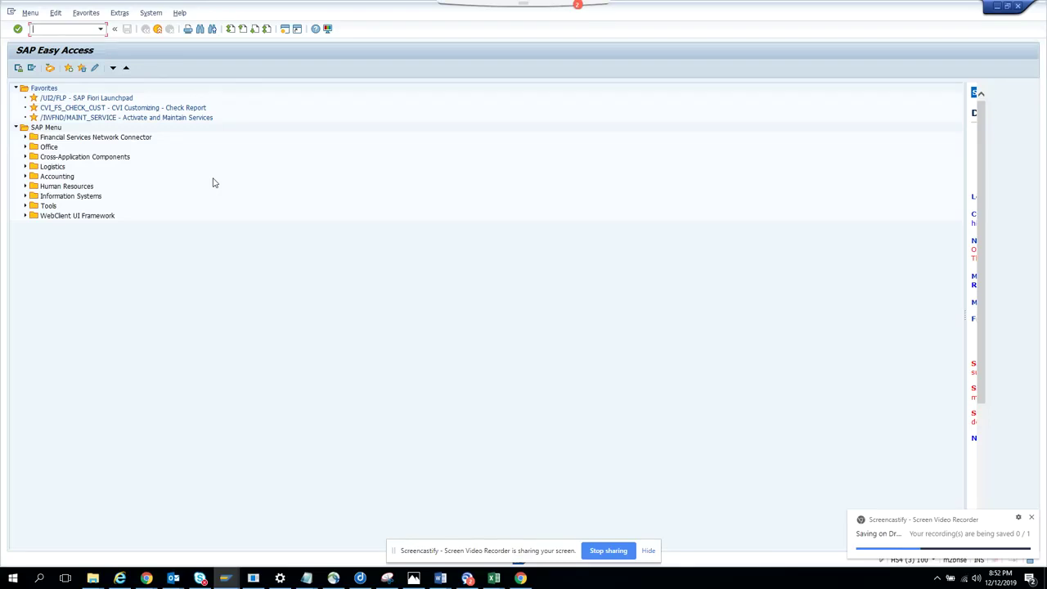
# - Enter the transaction code /nme22n in the SAP Easy Access command field
pyautogui.write('/nme22n')
pyautogui.press('Return')
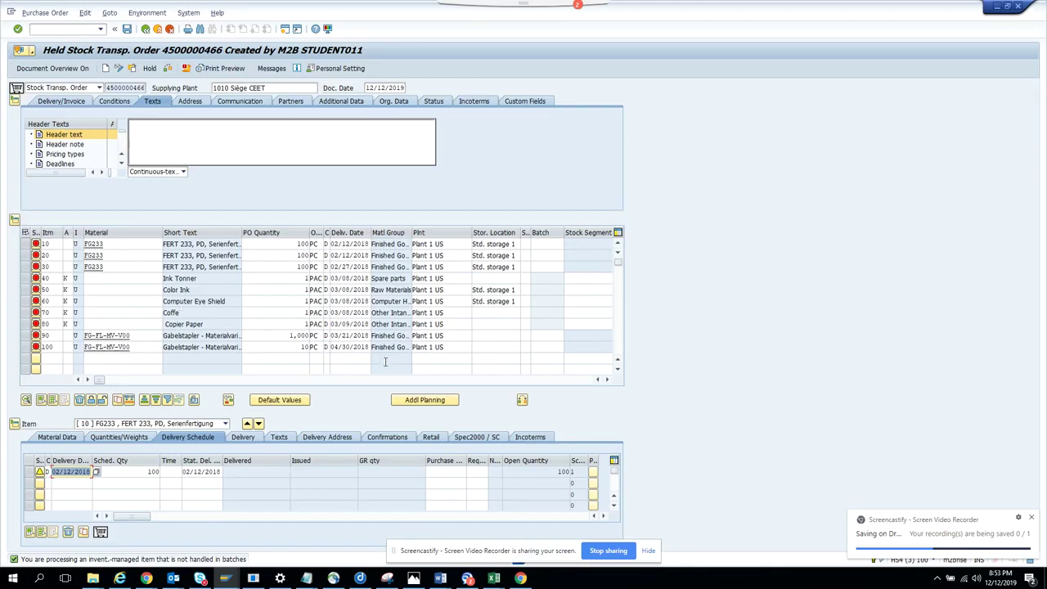
# - Try student011 as item 10's Requisitioner, then delete the entry so the column stays empty
pyautogui.click(608, 381)
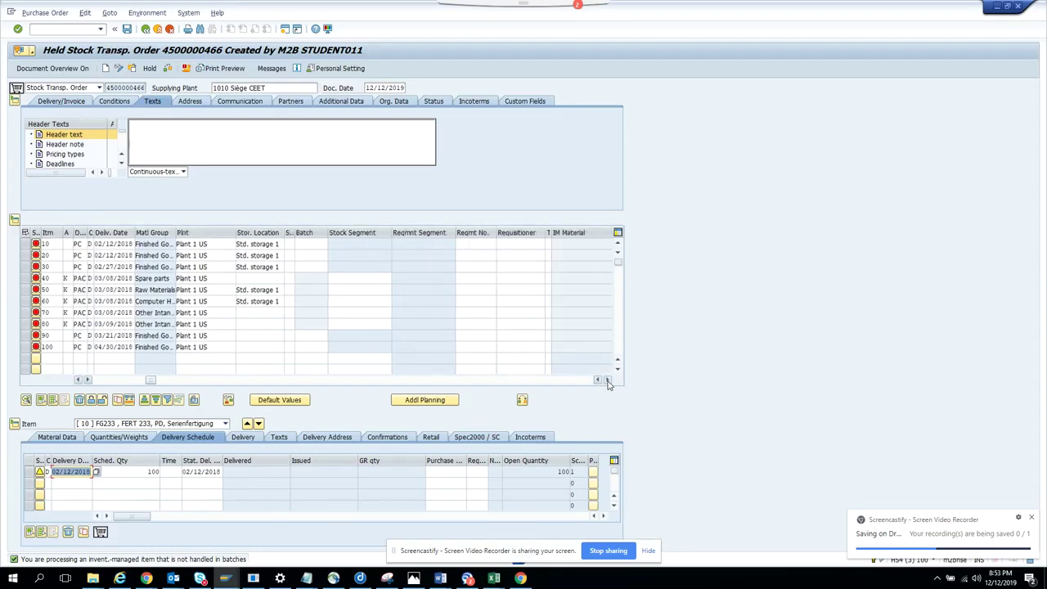
pyautogui.click(535, 245)
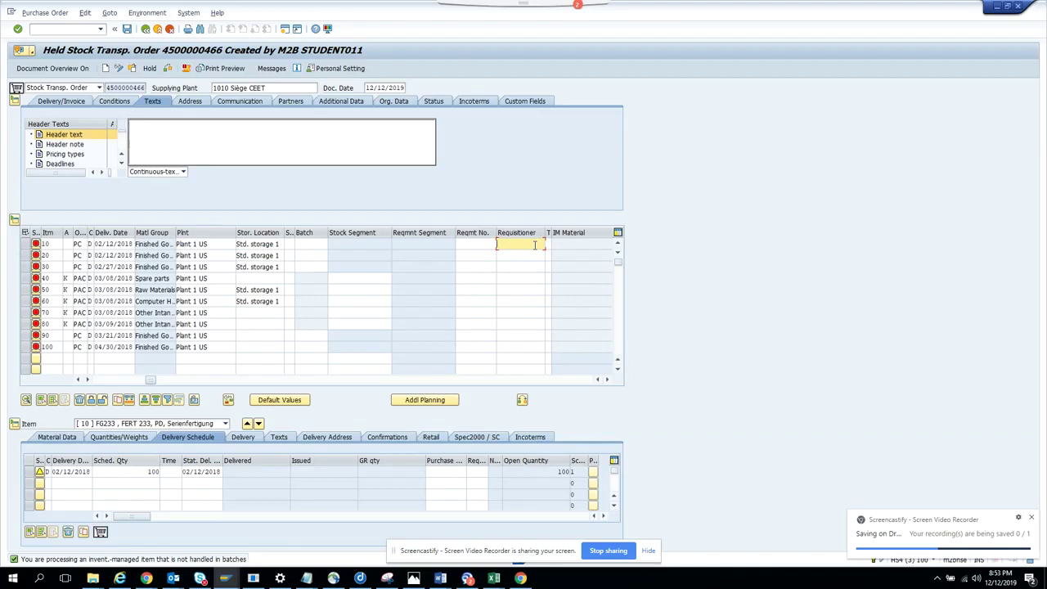
pyautogui.write('student011')
pyautogui.moveTo(535, 243); pyautogui.dragTo(464, 242)
pyautogui.press('Delete')
# - Search the Fast Change hidden fields for 'requisit' until Requisitioner is found
pyautogui.click(132, 402)
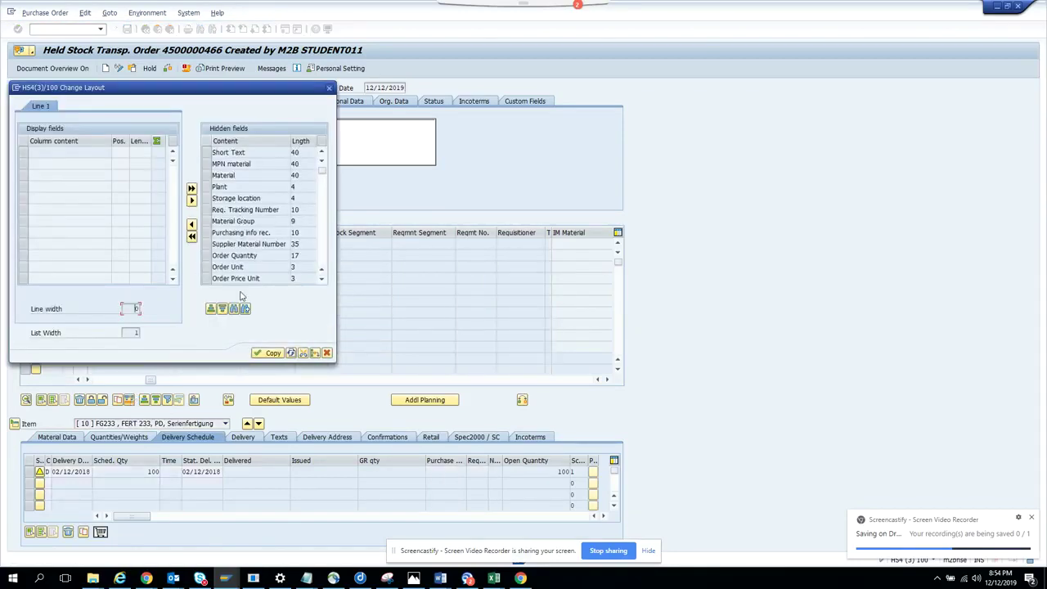
pyautogui.click(234, 309)
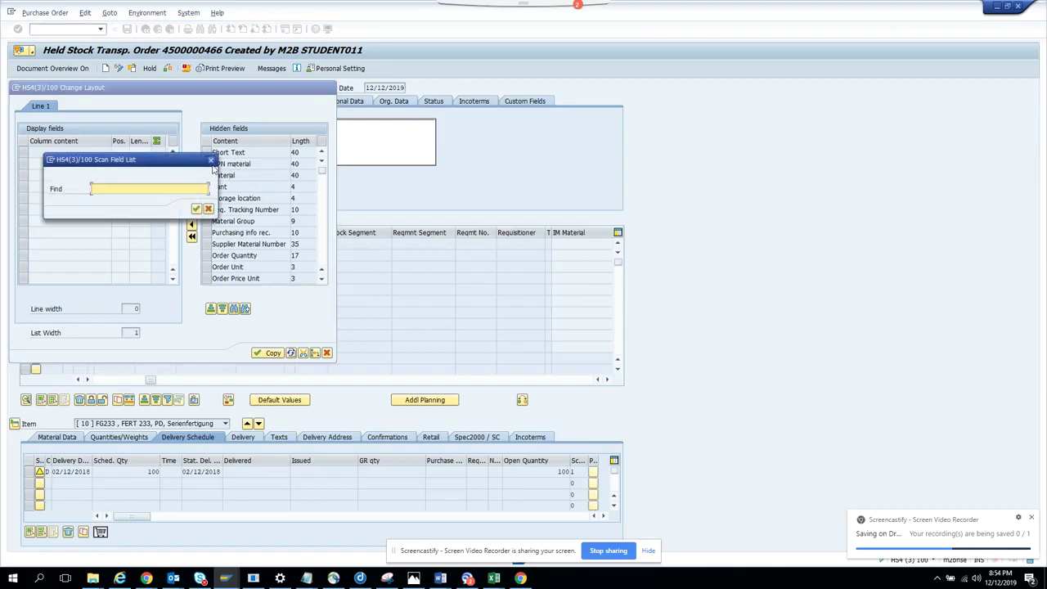
pyautogui.click(283, 107)
pyautogui.press('Return')
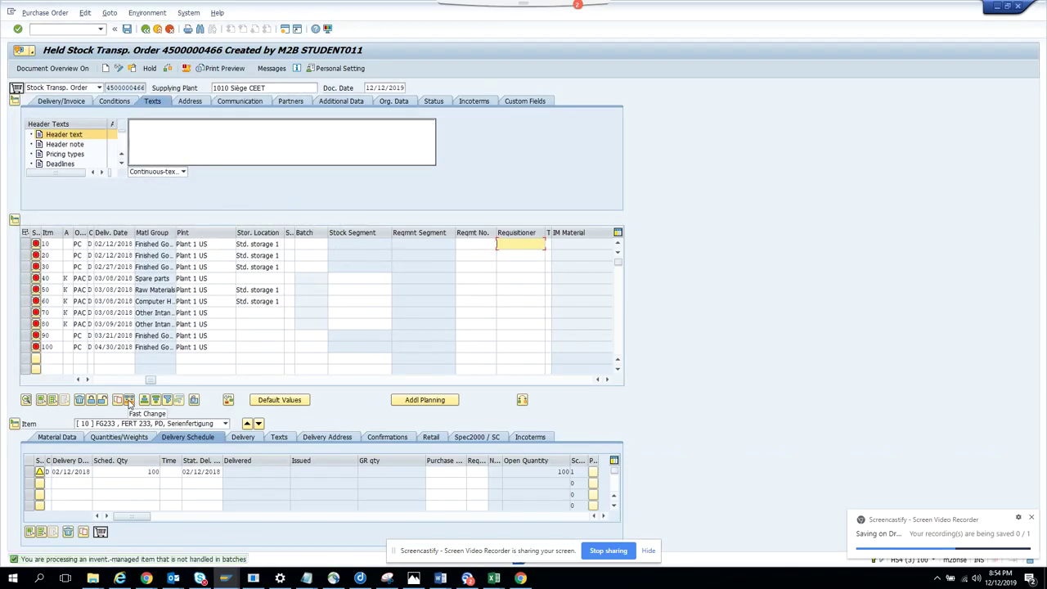
pyautogui.click(129, 400)
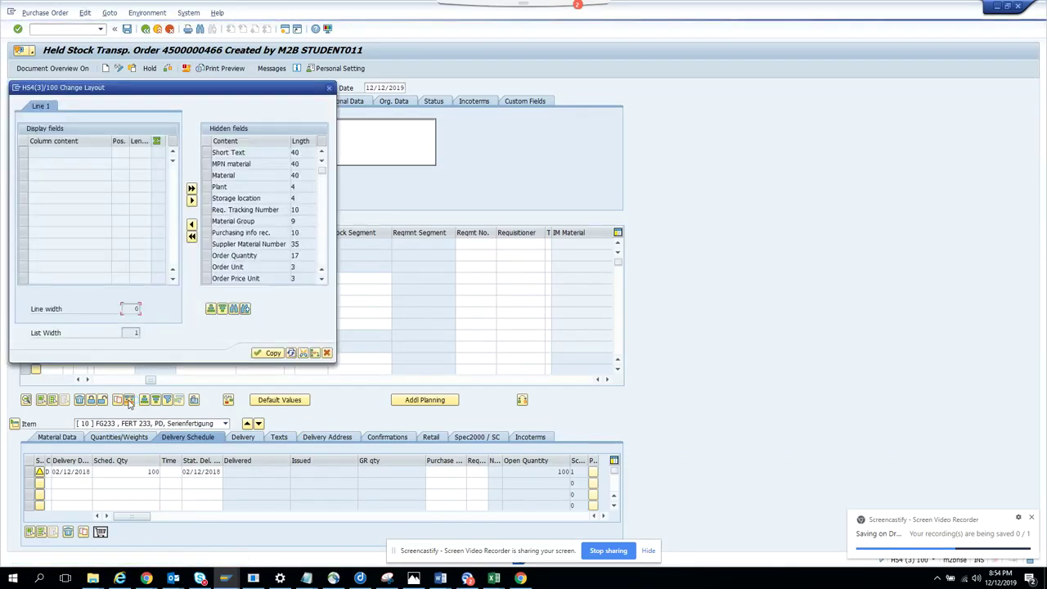
pyautogui.click(233, 308)
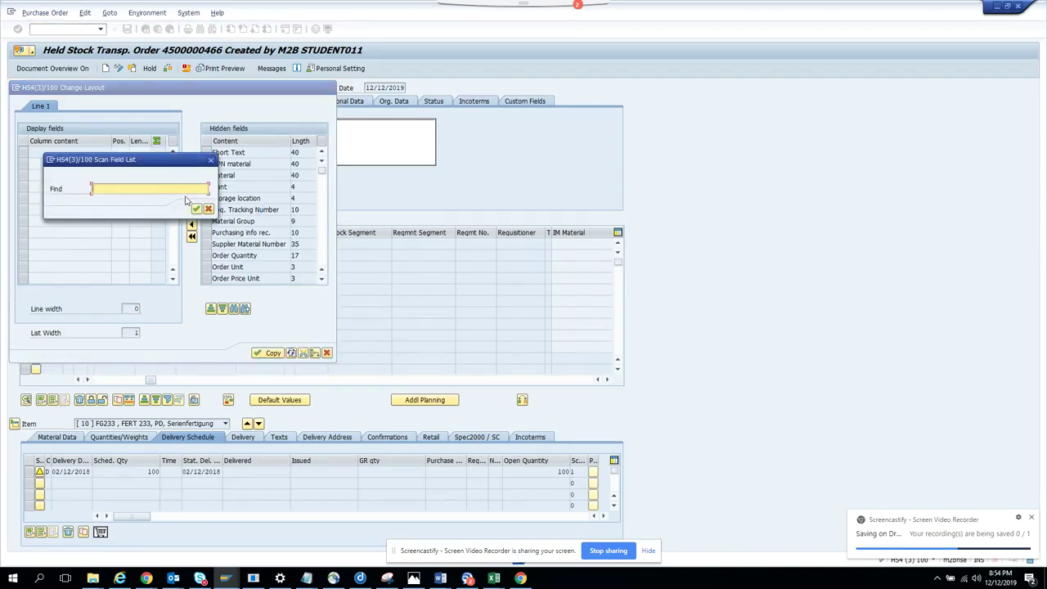
pyautogui.write('requ')
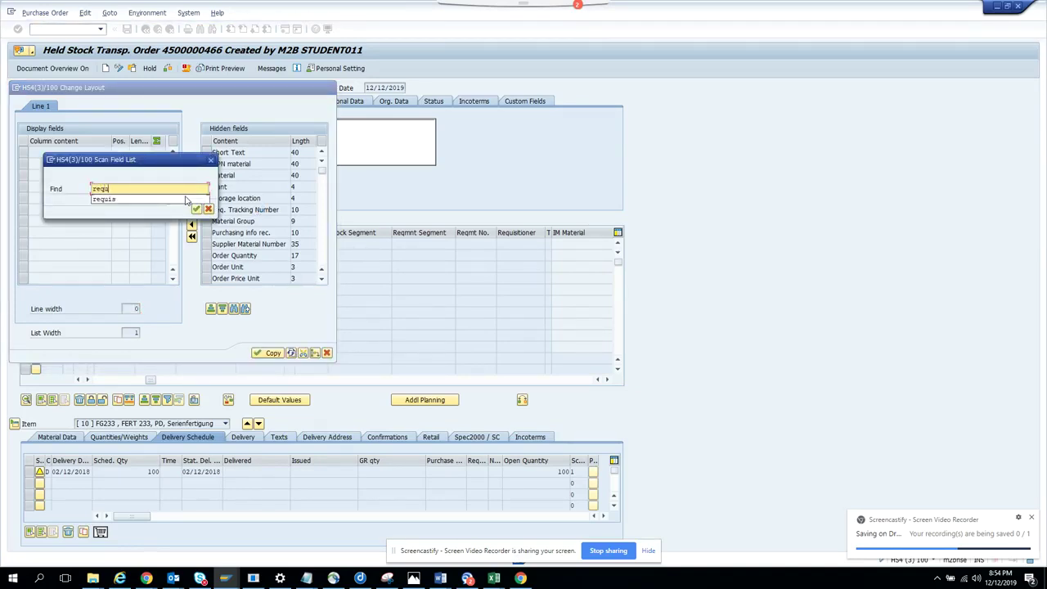
pyautogui.write('isit')
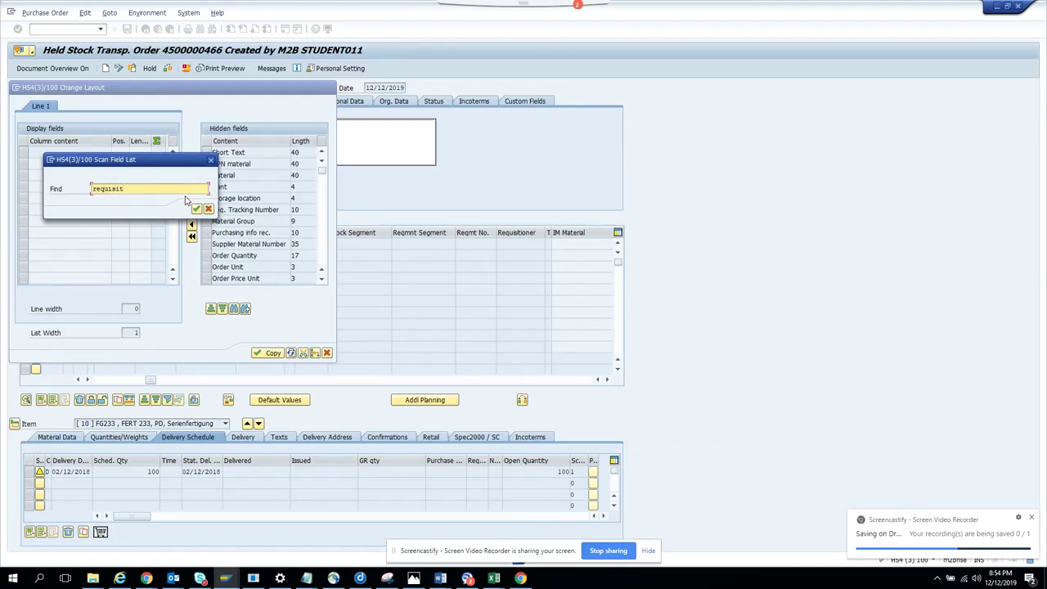
pyautogui.press('Return')
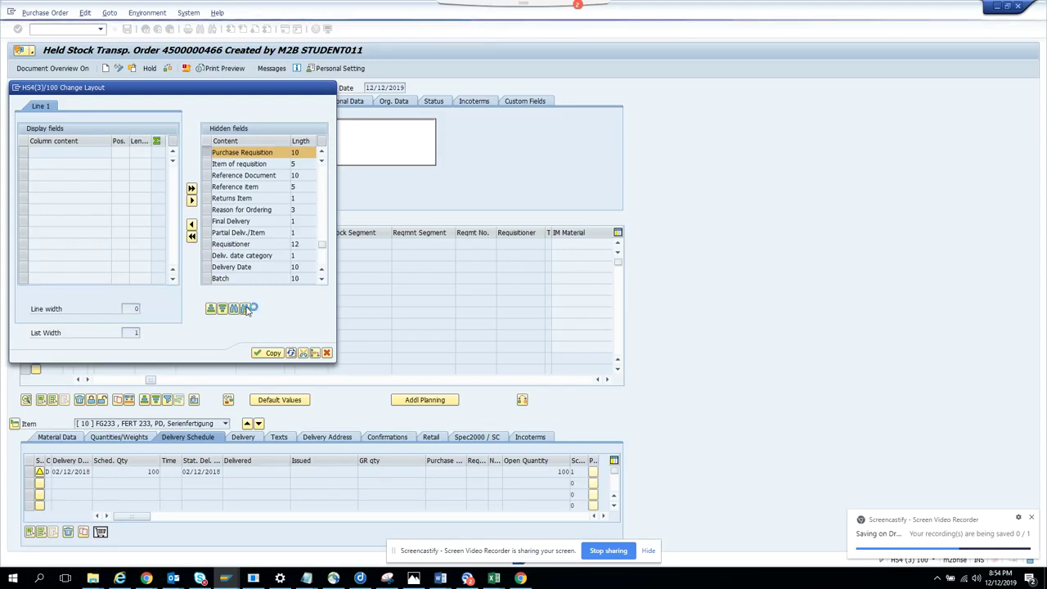
pyautogui.click(245, 309)
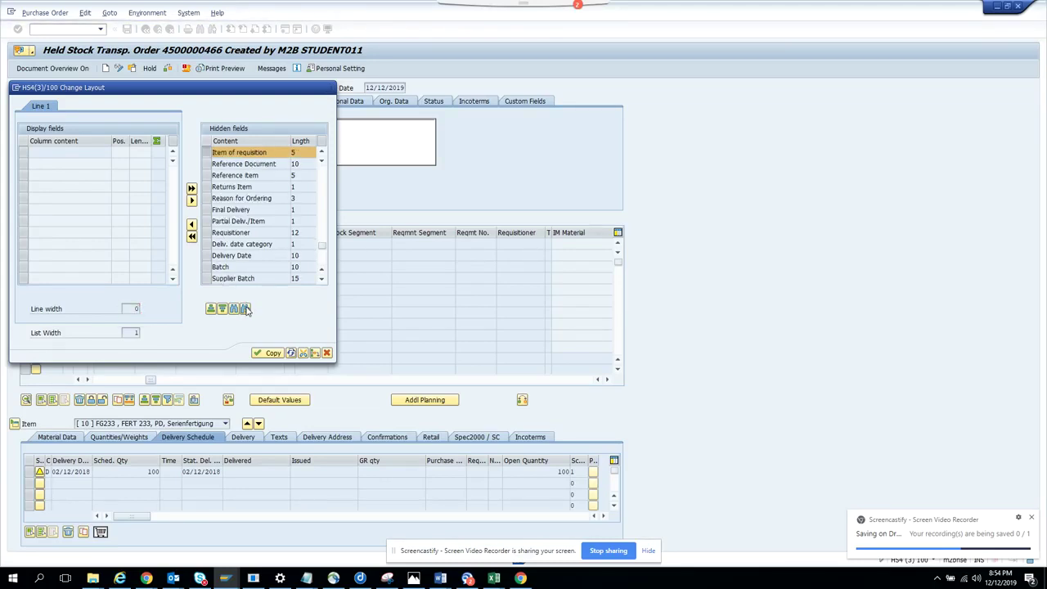
pyautogui.click(245, 308)
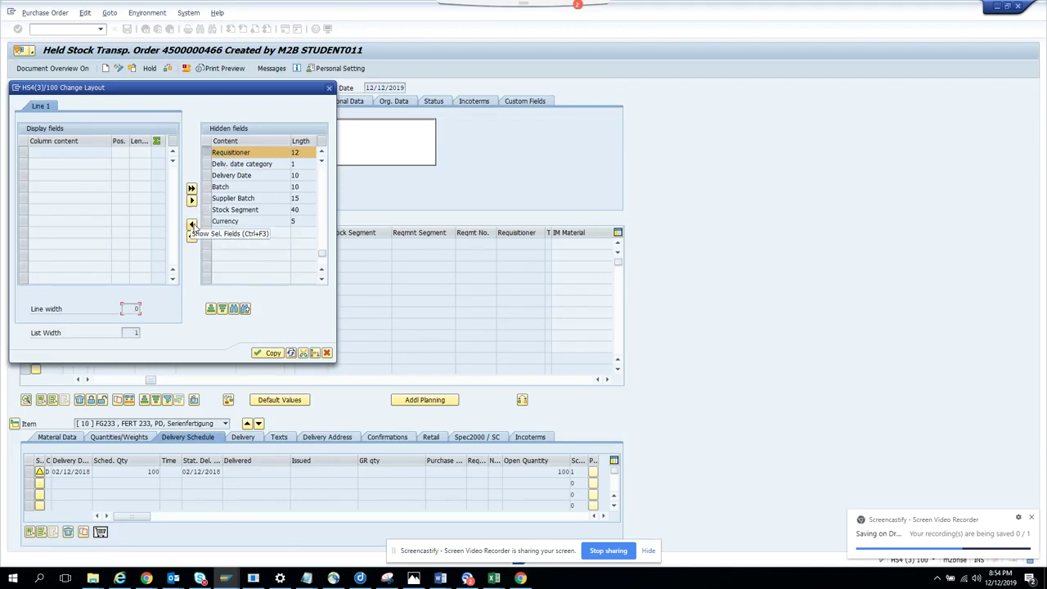
# - Move Requisitioner and Currency into the Fast Change display fields
pyautogui.click(193, 225)
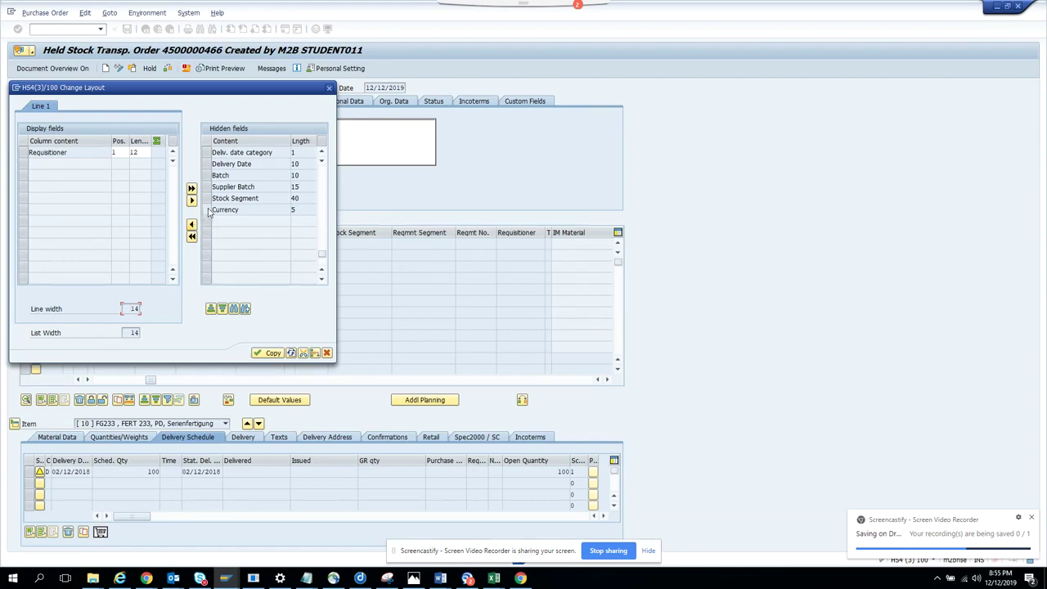
pyautogui.click(208, 212)
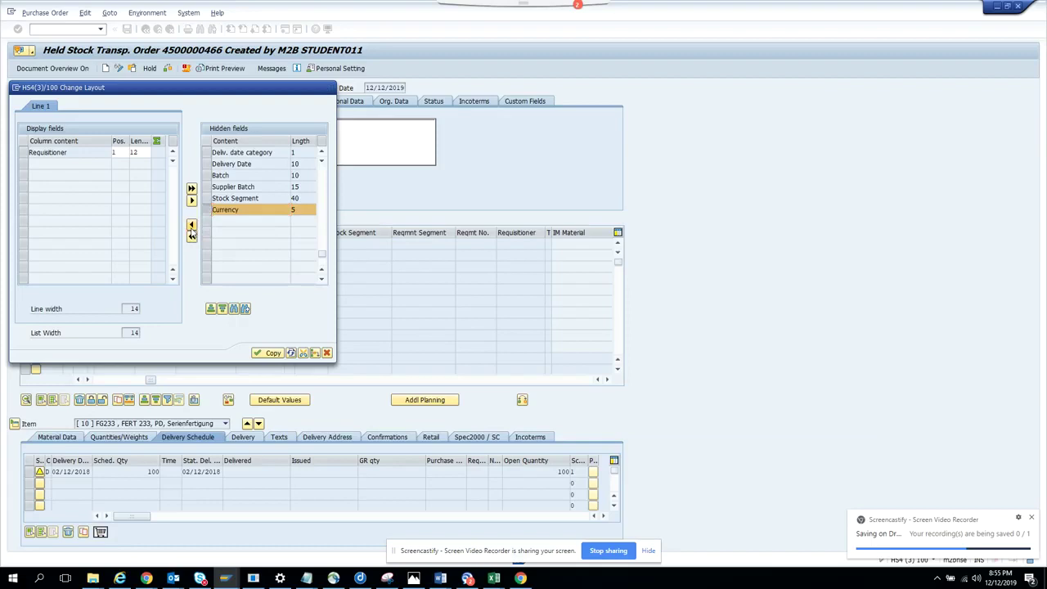
pyautogui.click(191, 227)
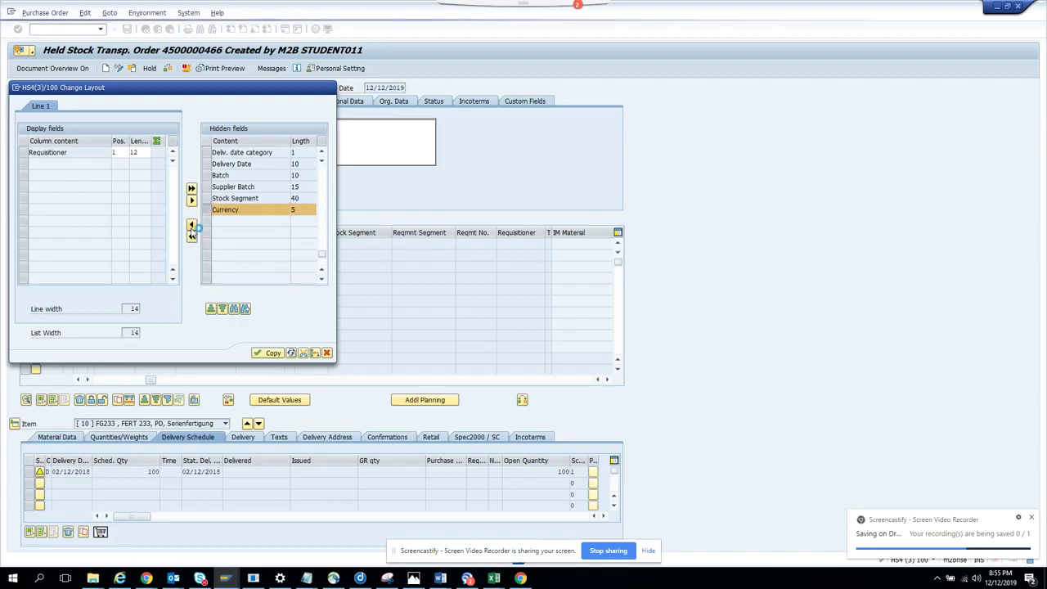
# - Apply currency USD and Requisitioner student011 to all items via Fast Change, checking then executing
pyautogui.click(272, 353)
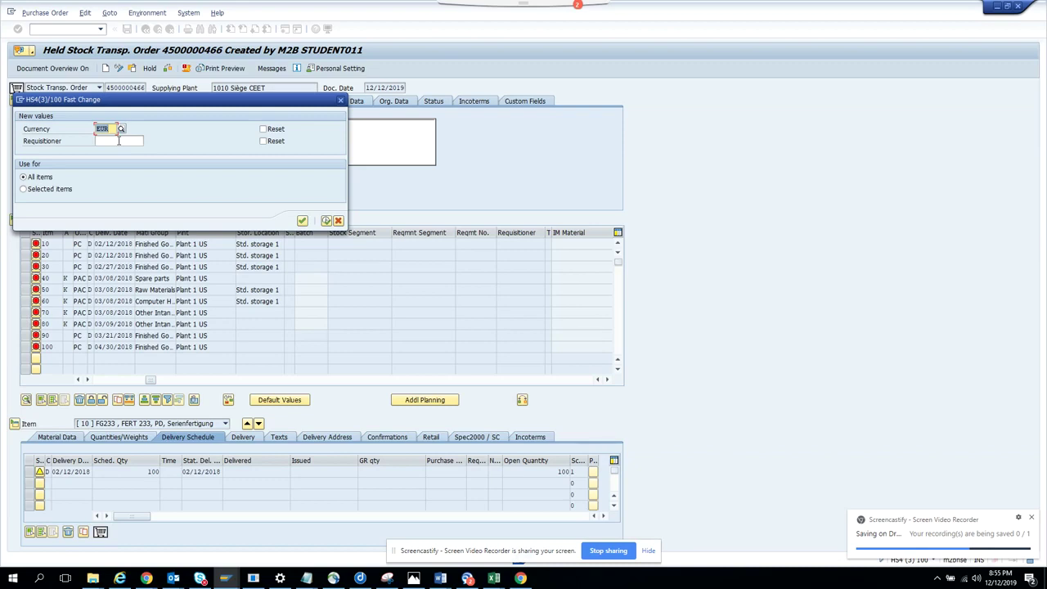
pyautogui.write('USD')
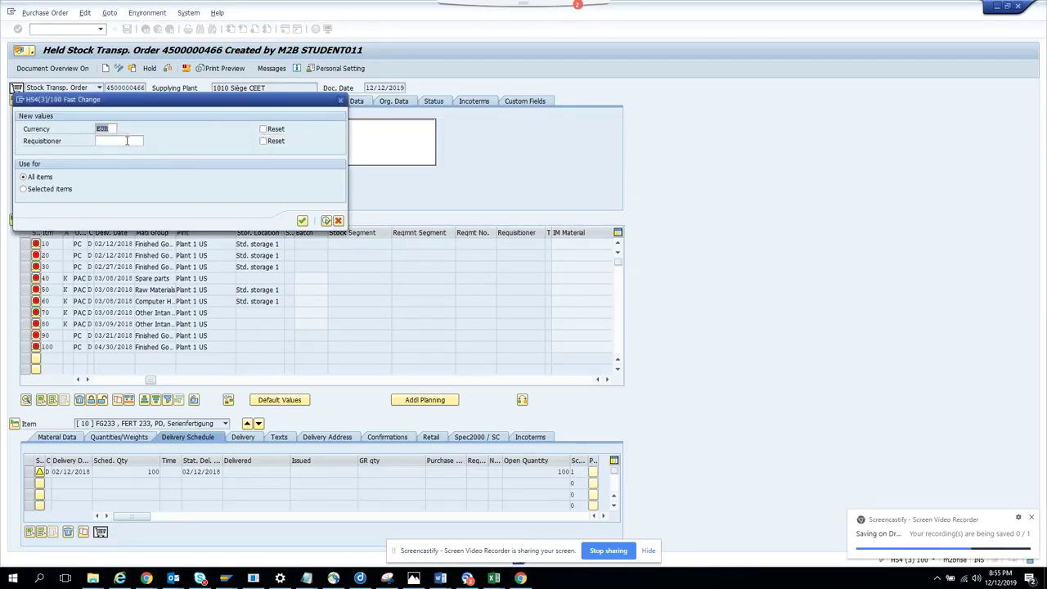
pyautogui.click(127, 141)
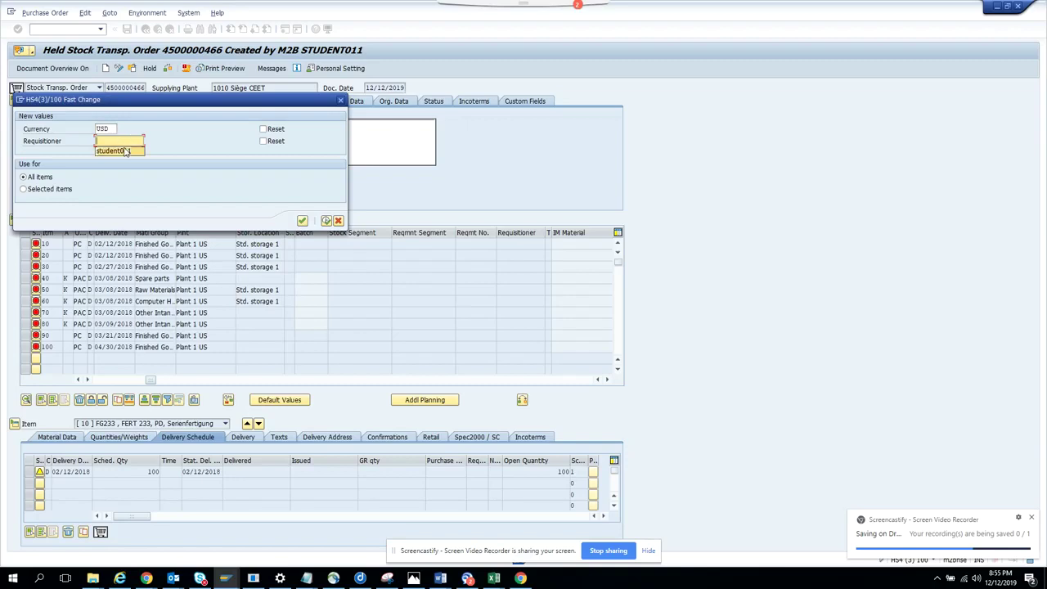
pyautogui.click(124, 150)
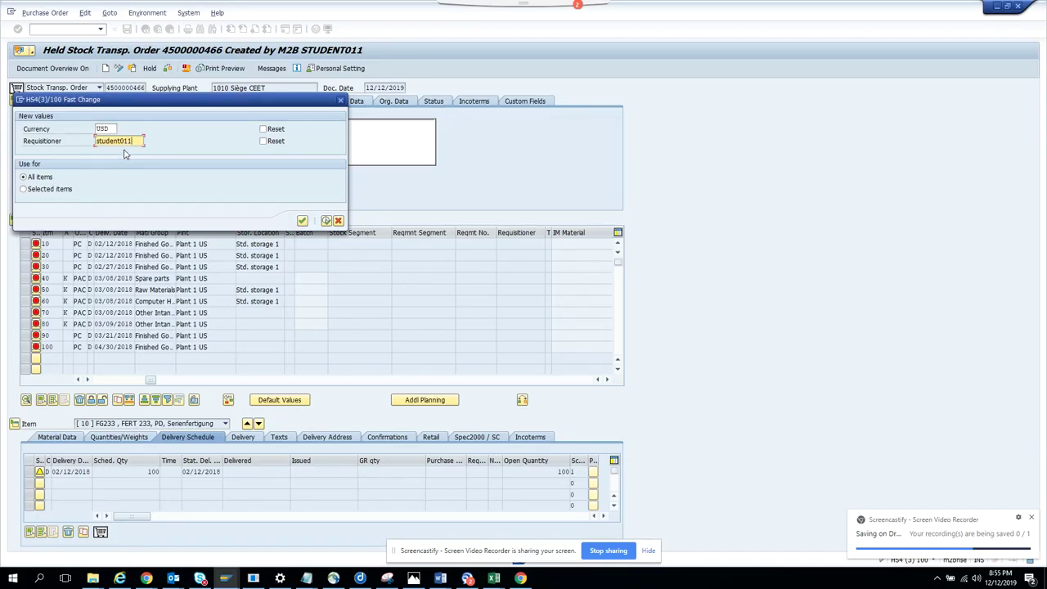
pyautogui.click(302, 221)
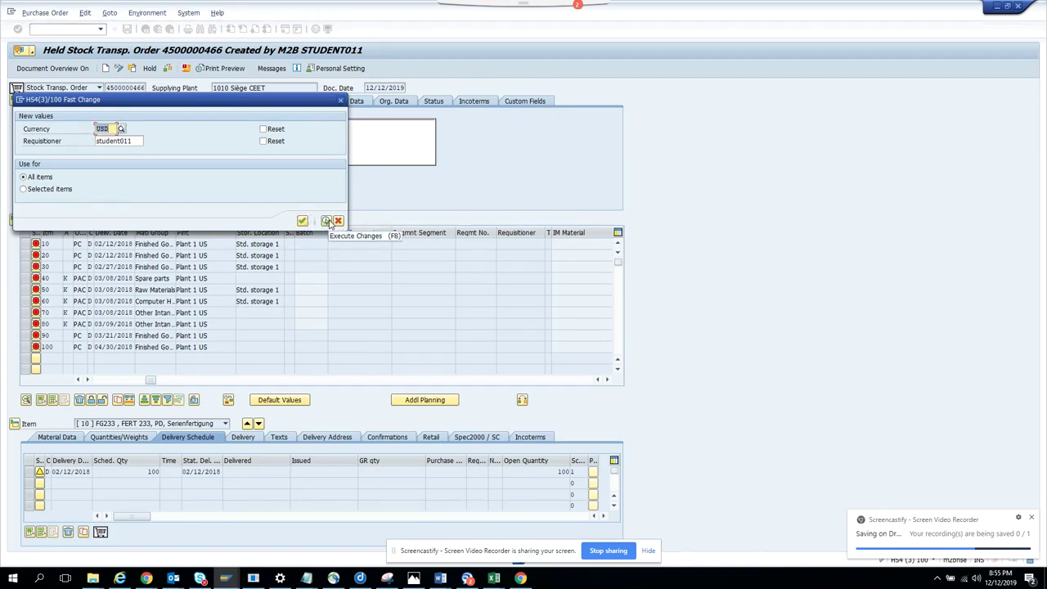
pyautogui.click(328, 221)
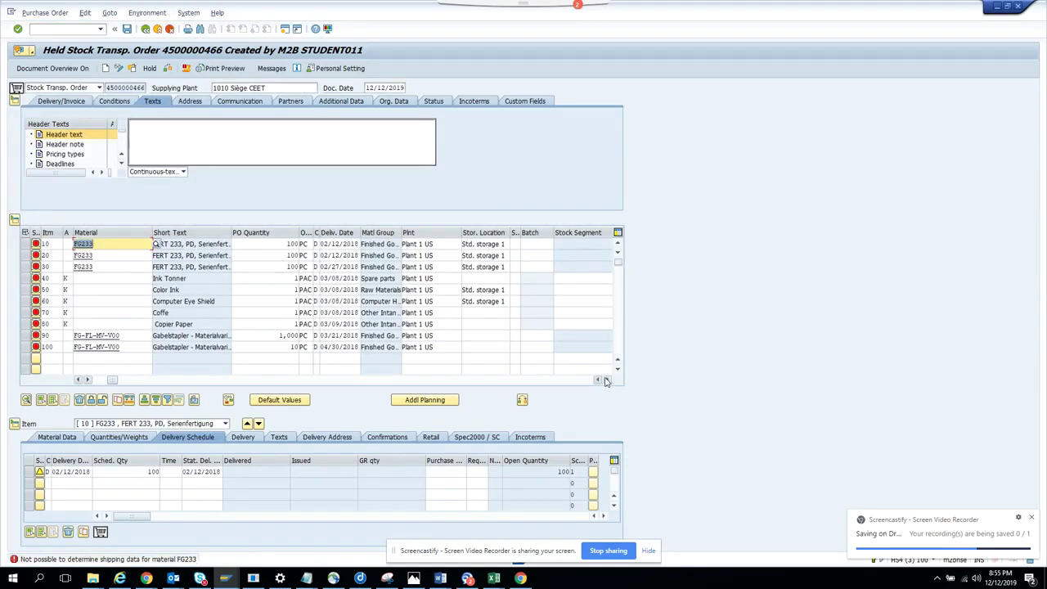
# - Scroll the item table right and back to verify student011 in every item's Requisitioner column
pyautogui.click(607, 380)
pyautogui.click(607, 379)
pyautogui.click(607, 380)
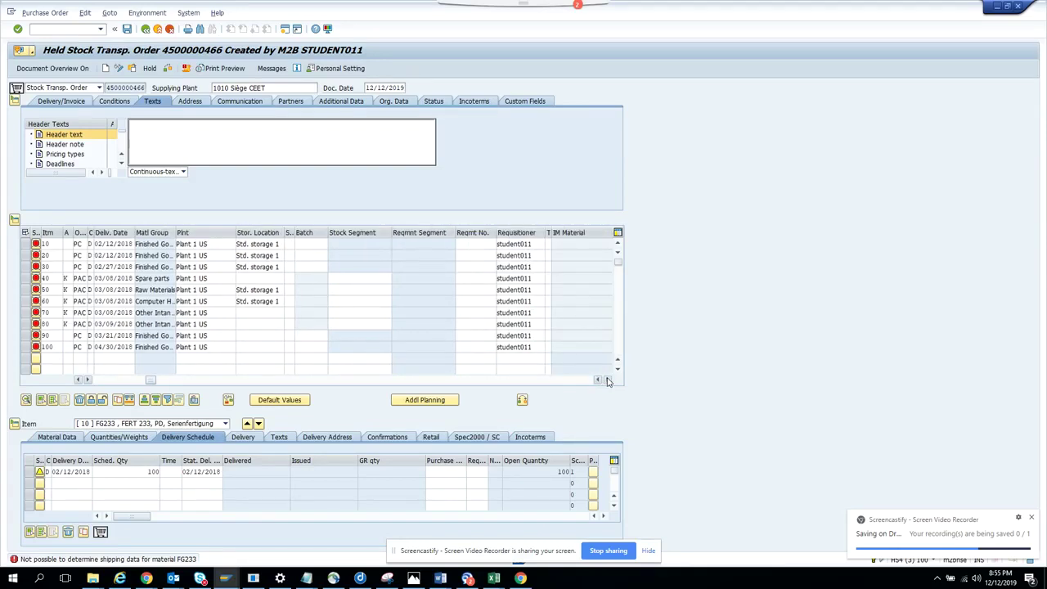
pyautogui.click(607, 379)
pyautogui.click(607, 379)
pyautogui.click(607, 380)
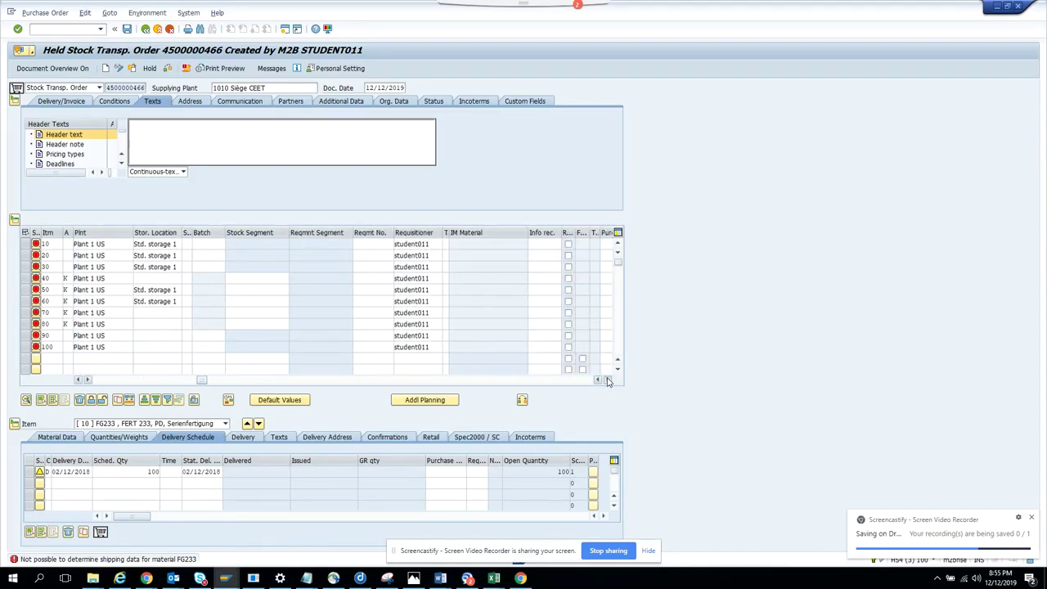
pyautogui.click(608, 381)
pyautogui.click(608, 381)
pyautogui.click(608, 381)
pyautogui.click(608, 380)
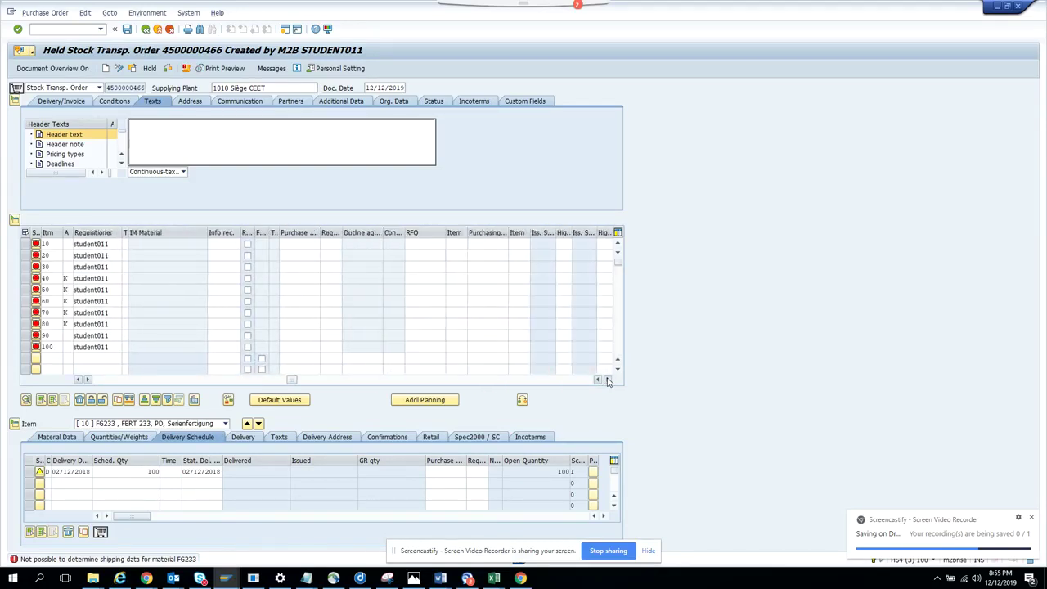
pyautogui.click(608, 381)
pyautogui.click(608, 380)
pyautogui.click(608, 381)
pyautogui.click(608, 381)
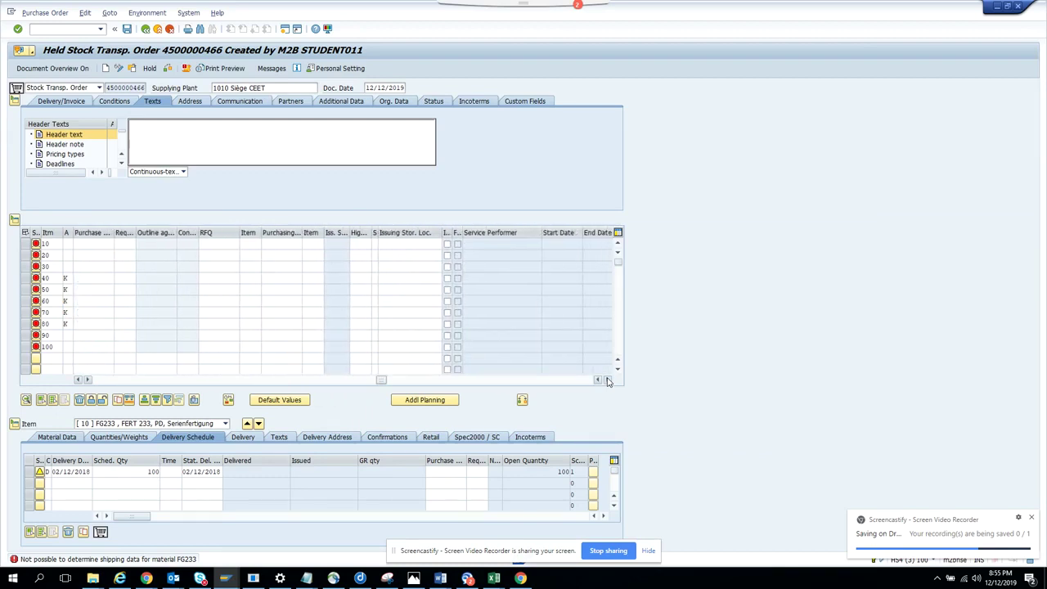
pyautogui.click(608, 381)
pyautogui.click(608, 380)
pyautogui.moveTo(435, 384); pyautogui.dragTo(227, 375)
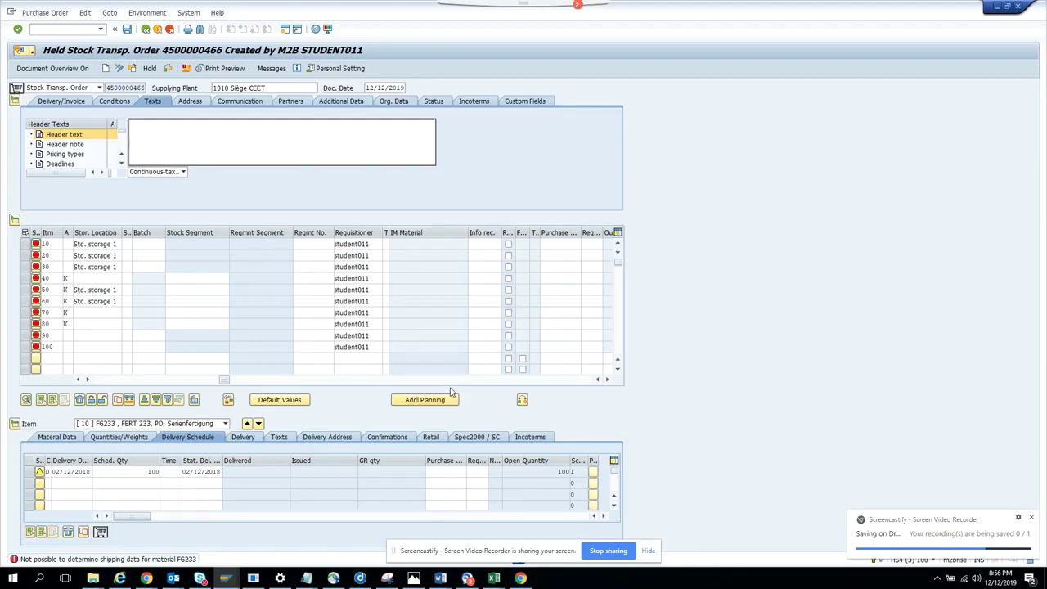
pyautogui.moveTo(230, 381); pyautogui.dragTo(206, 388)
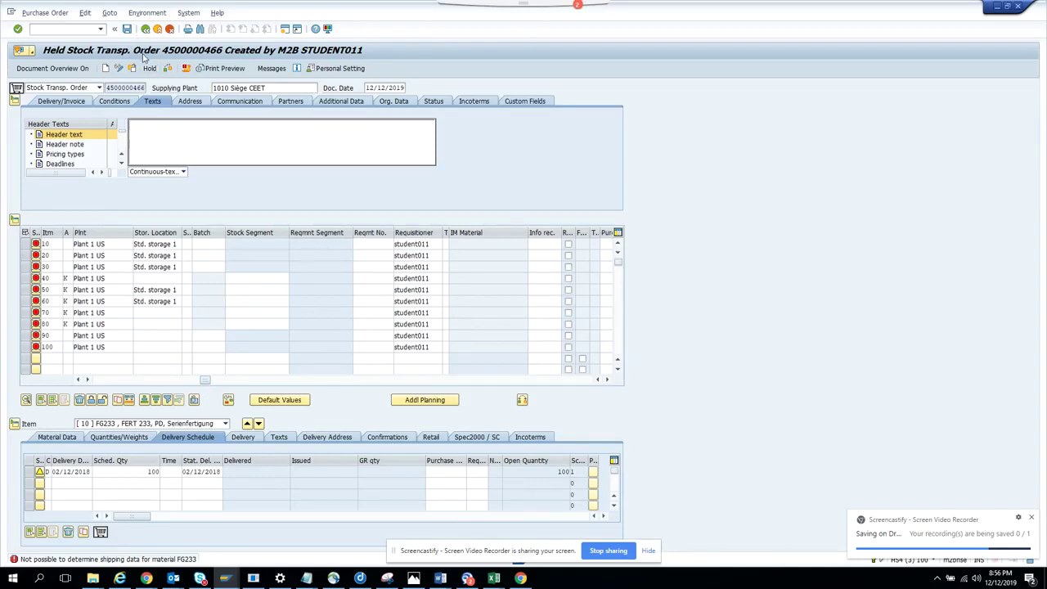
pyautogui.click(150, 68)
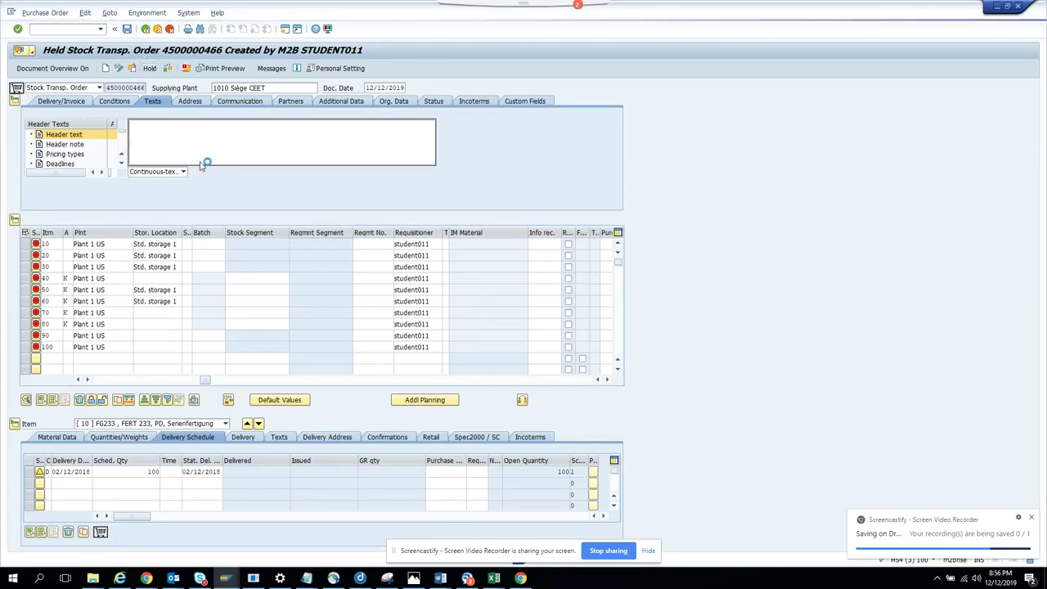